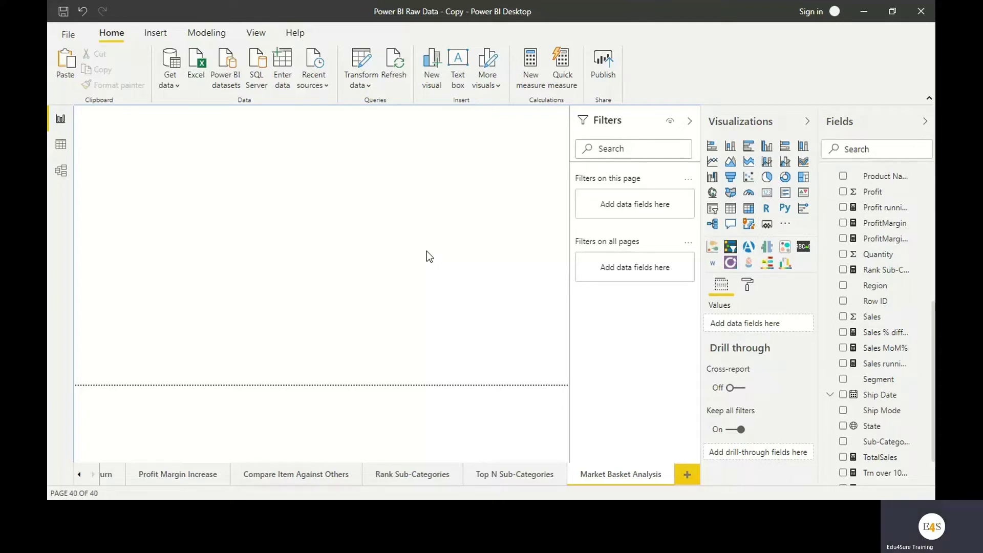
# Show the Orders table's data up to the Profit column and start a new calculated column
pyautogui.scroll(5, 906, 329)
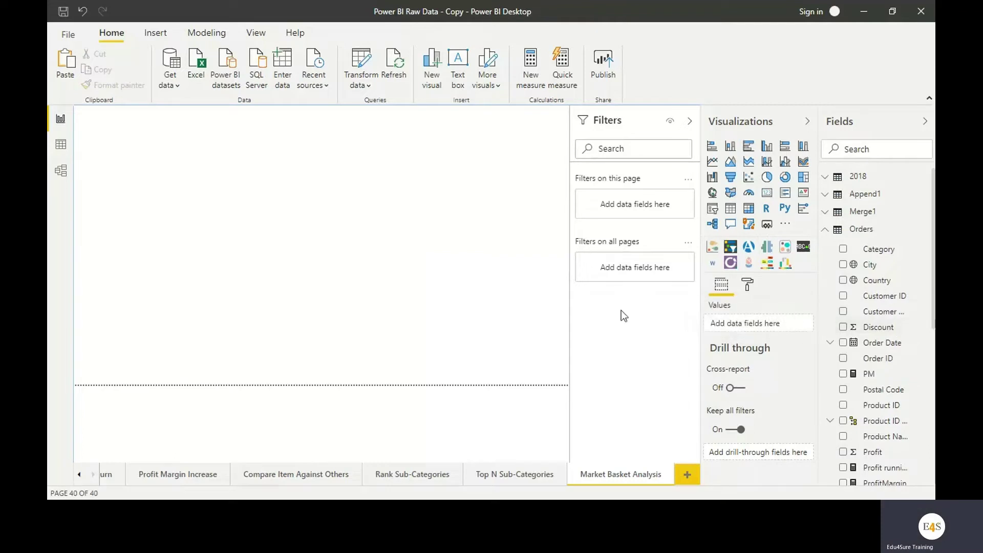
pyautogui.click(60, 146)
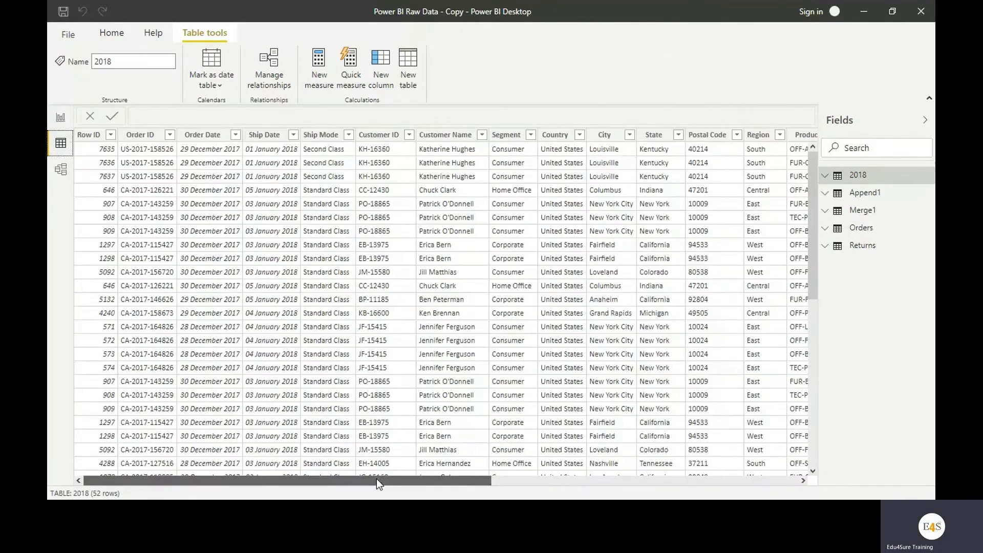
pyautogui.moveTo(377, 478); pyautogui.dragTo(474, 477)
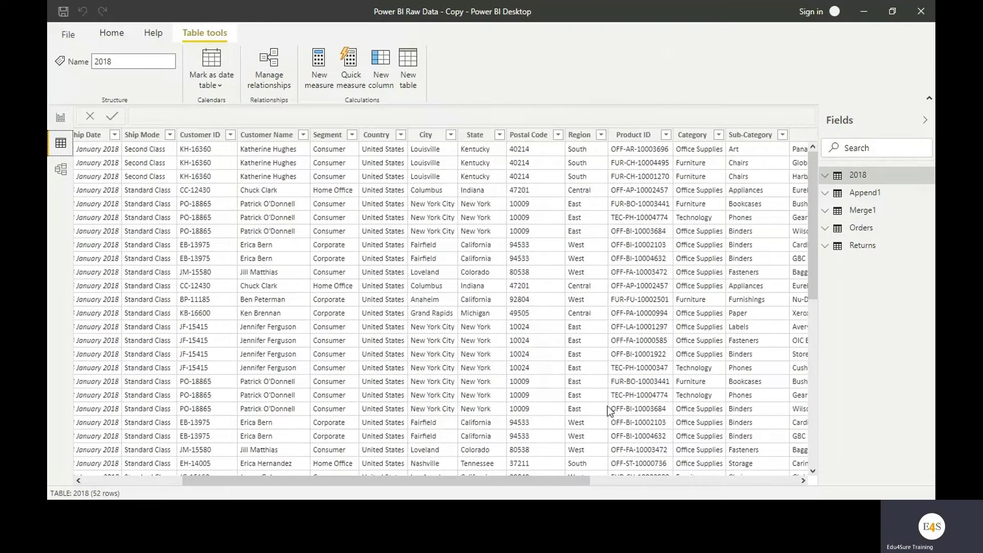
pyautogui.click(859, 230)
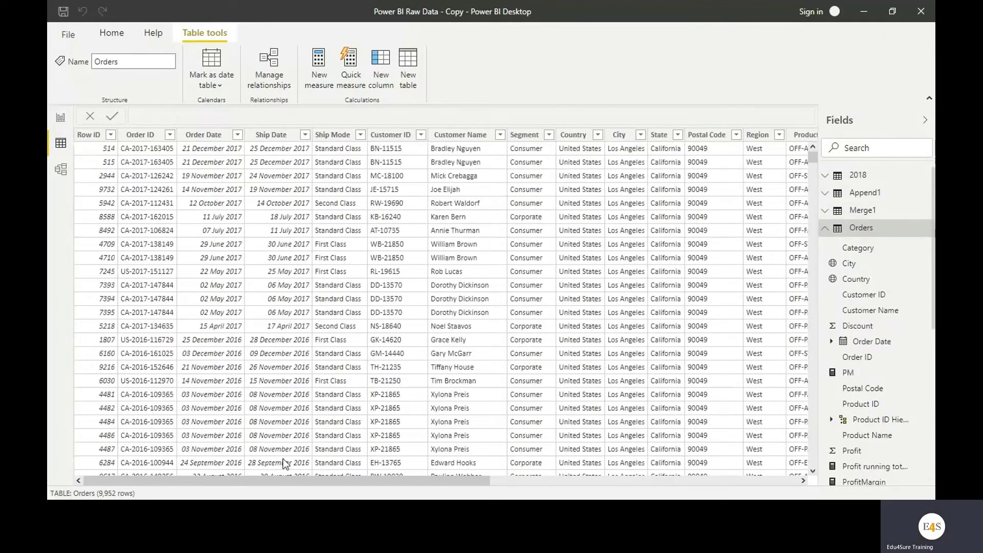
pyautogui.moveTo(323, 478); pyautogui.dragTo(729, 471)
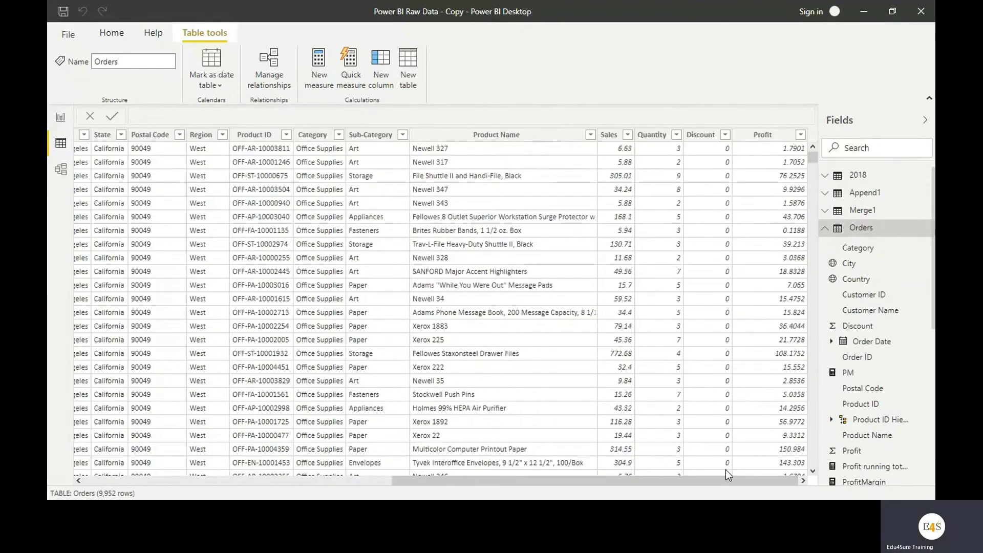
pyautogui.click(318, 82)
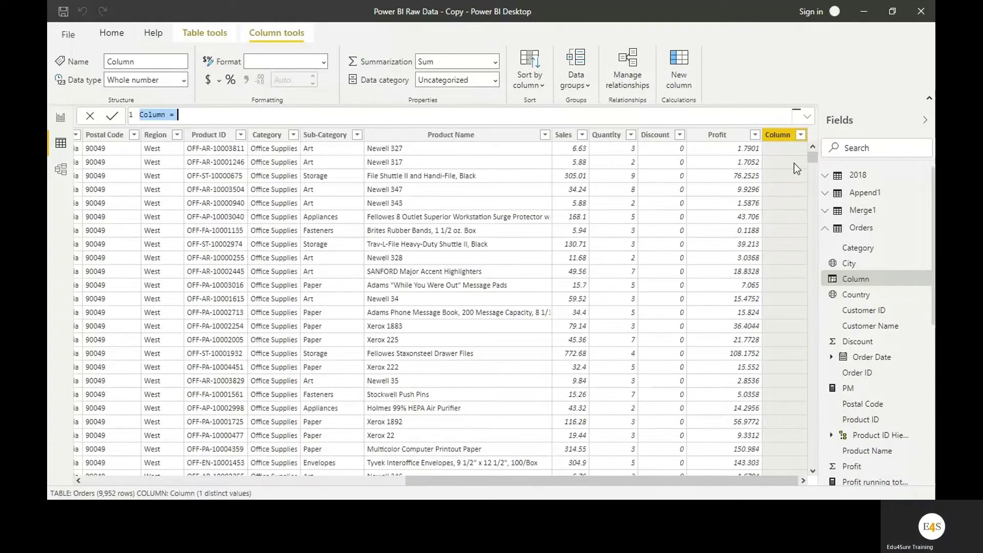
# Define the column as Cost = Orders[Sales]-Orders[Profit] and check its values
pyautogui.write('Cost')
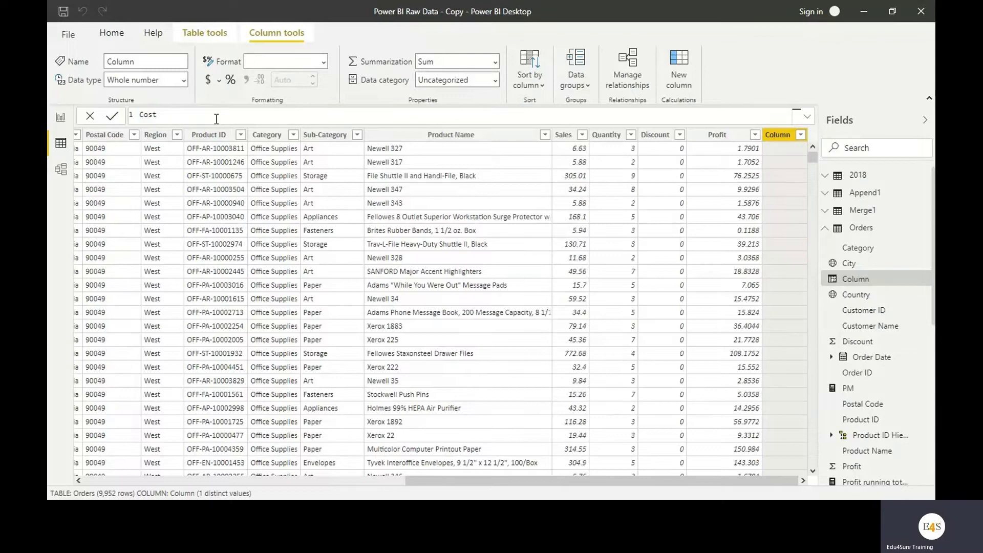
pyautogui.write(' = sales')
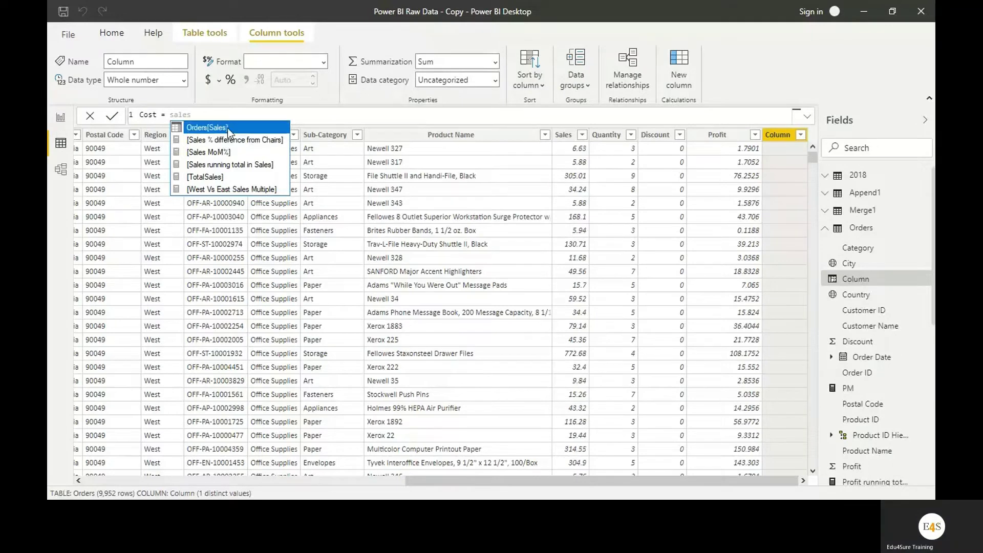
pyautogui.click(207, 127)
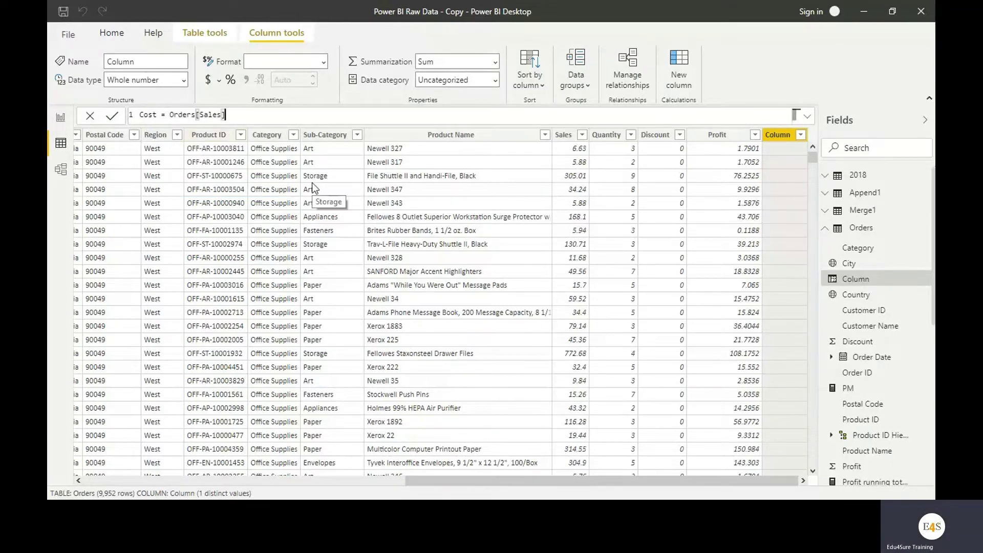
pyautogui.write('-profit')
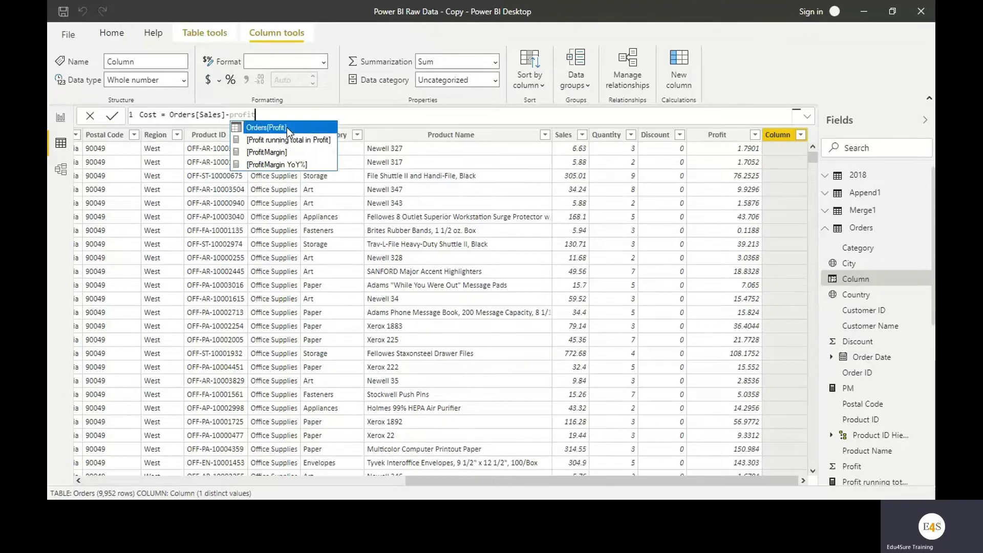
pyautogui.click(286, 128)
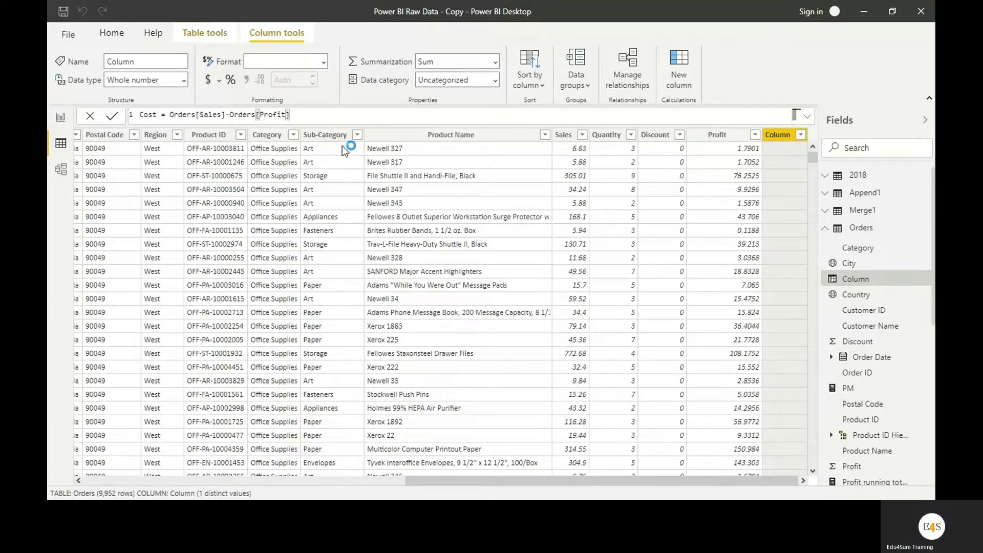
pyautogui.press('Return')
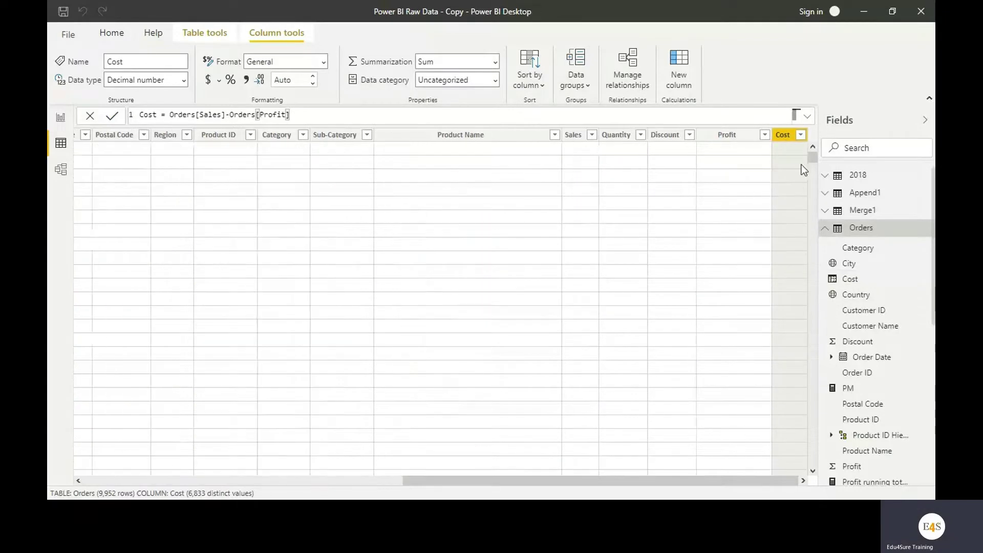
pyautogui.scroll(-7, 789, 301)
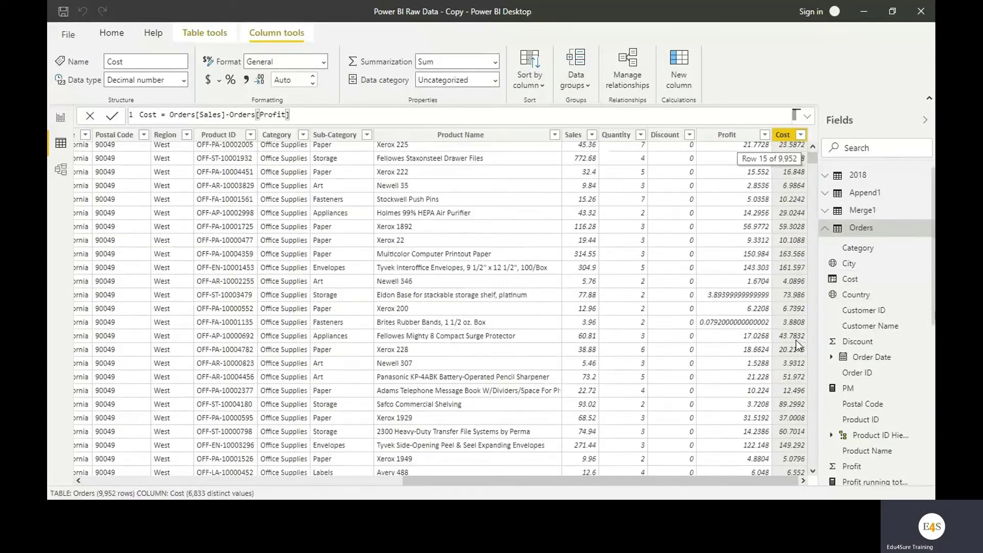
pyautogui.scroll(7, 794, 347)
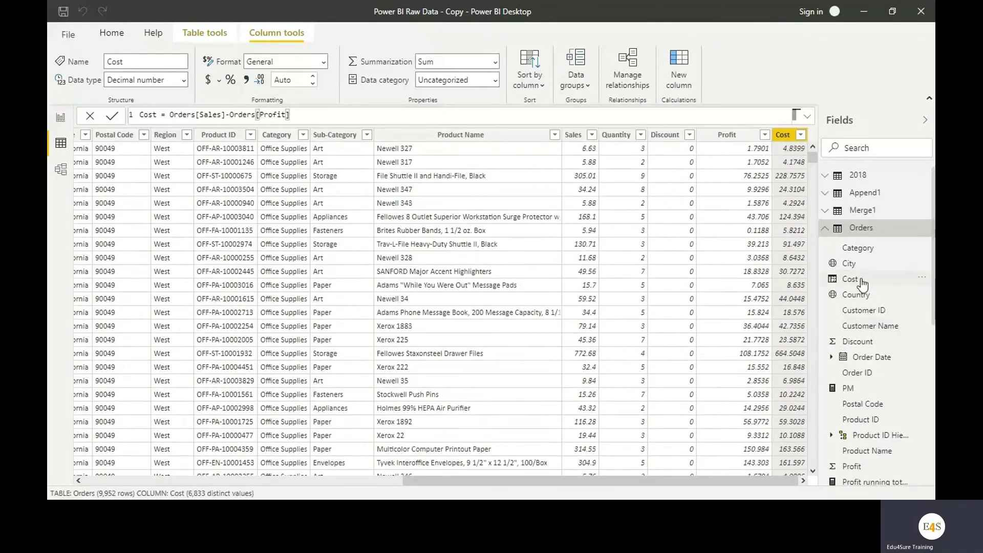
# Add an enlarged matrix to the Market Basket Analysis page with Sub-Category as rows
pyautogui.click(61, 118)
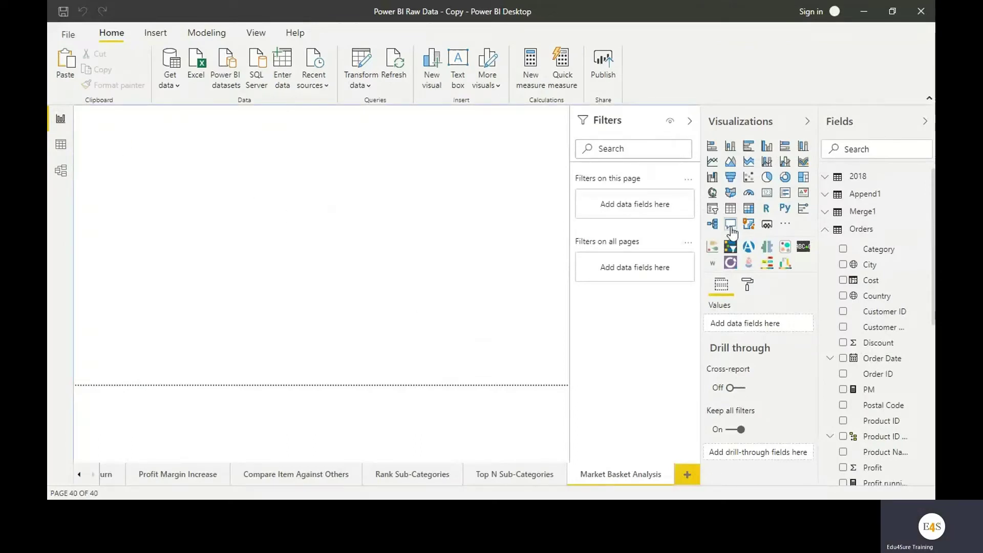
pyautogui.click(749, 208)
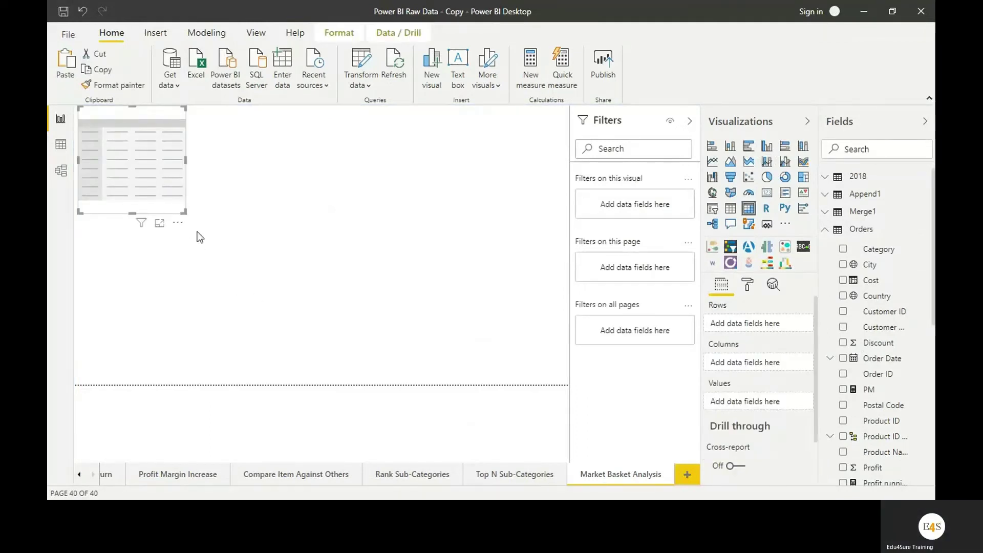
pyautogui.moveTo(184, 212); pyautogui.dragTo(385, 408)
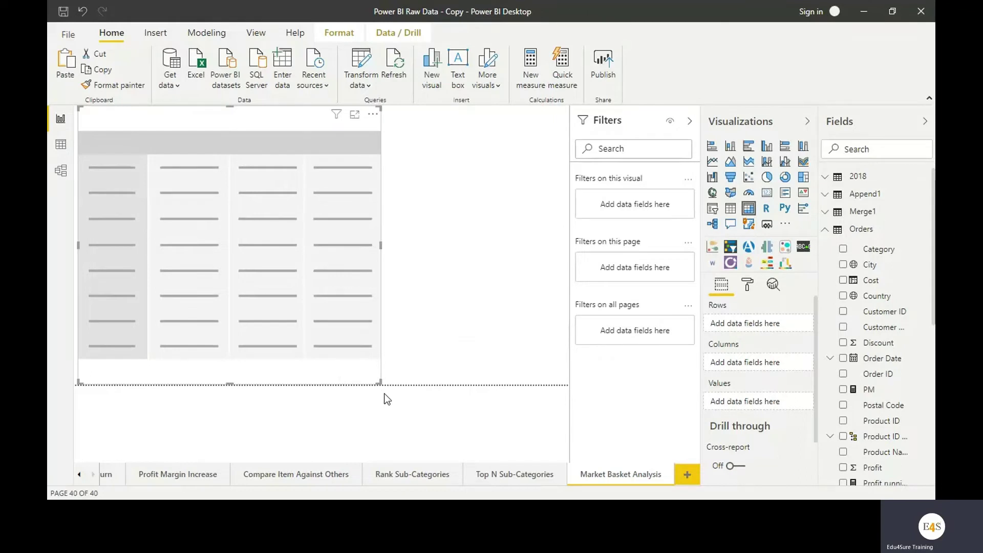
pyautogui.scroll(-6, 919, 353)
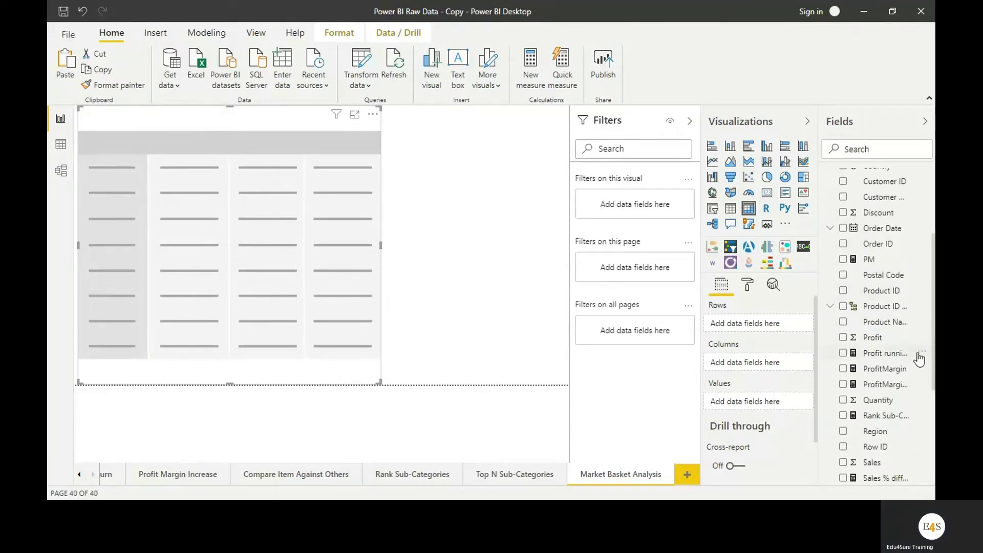
pyautogui.scroll(-3, 919, 359)
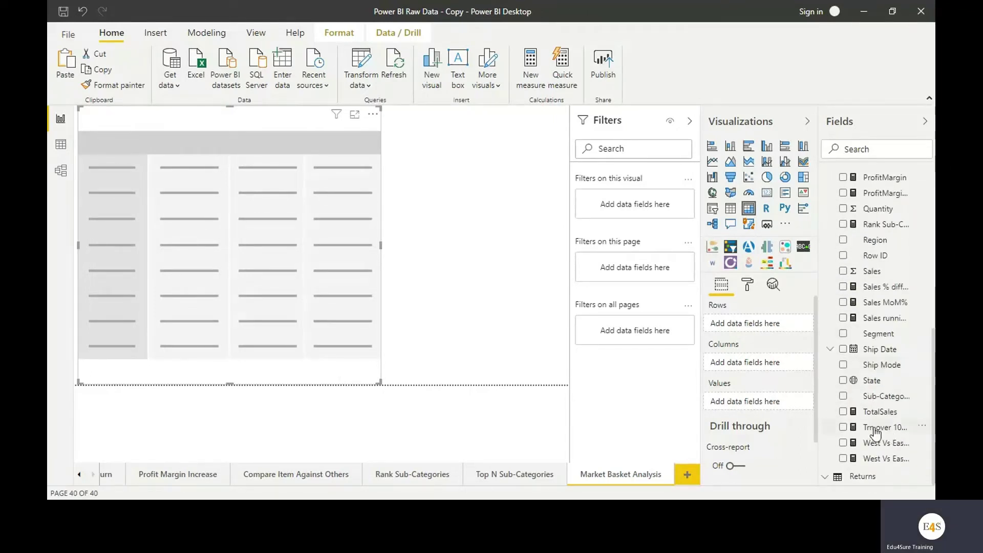
pyautogui.click(843, 398)
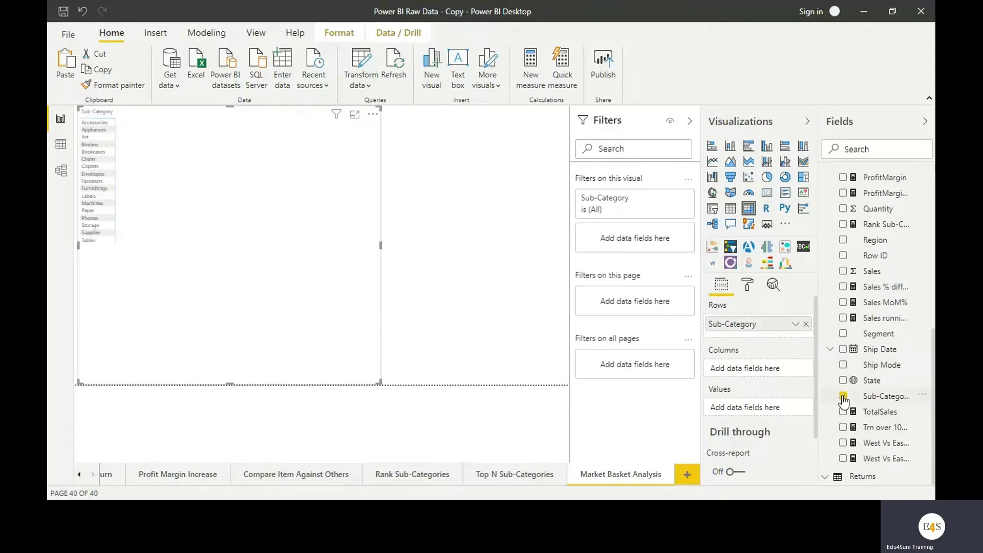
pyautogui.scroll(5, 880, 343)
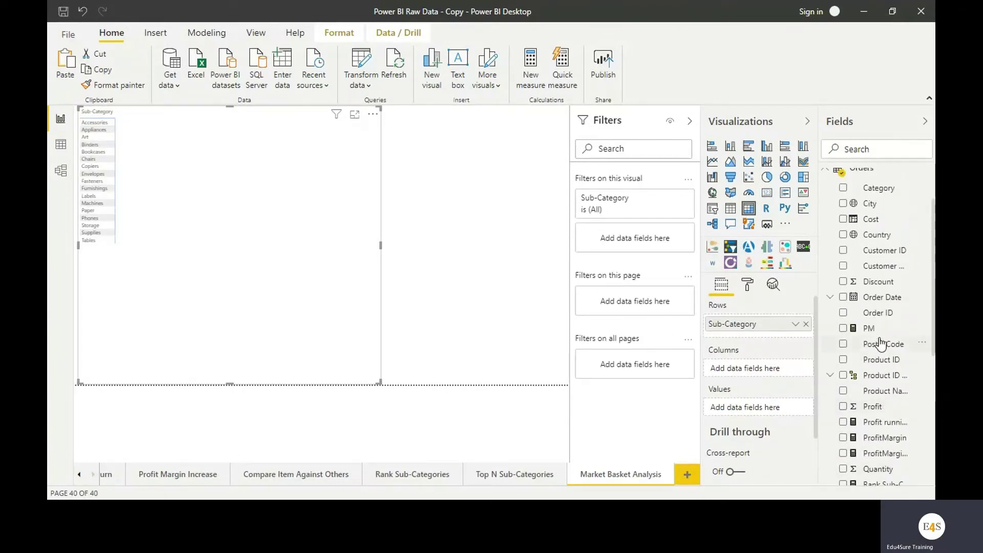
# Add Cost as the matrix values and raise its grid text size to 16 pt
pyautogui.click(843, 219)
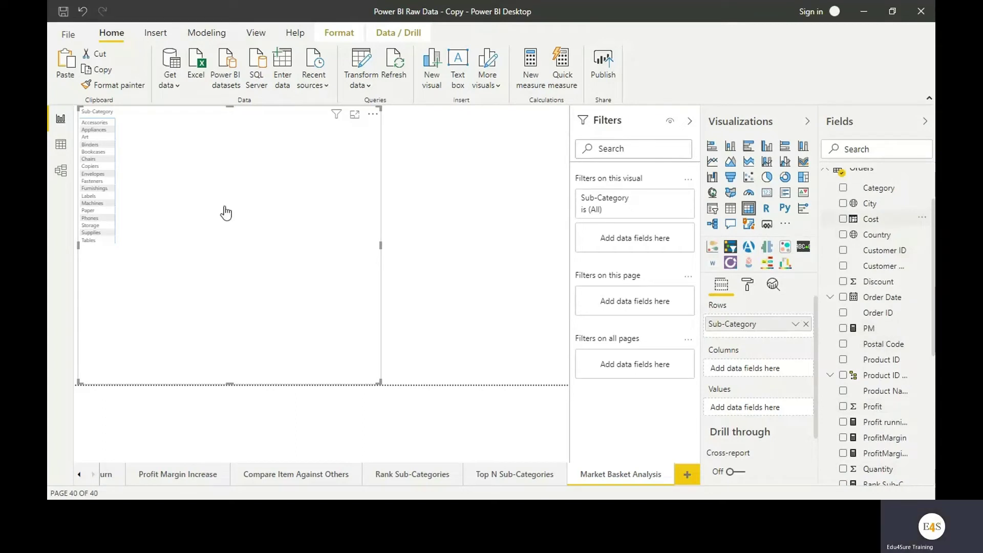
pyautogui.click(748, 285)
pyautogui.click(752, 379)
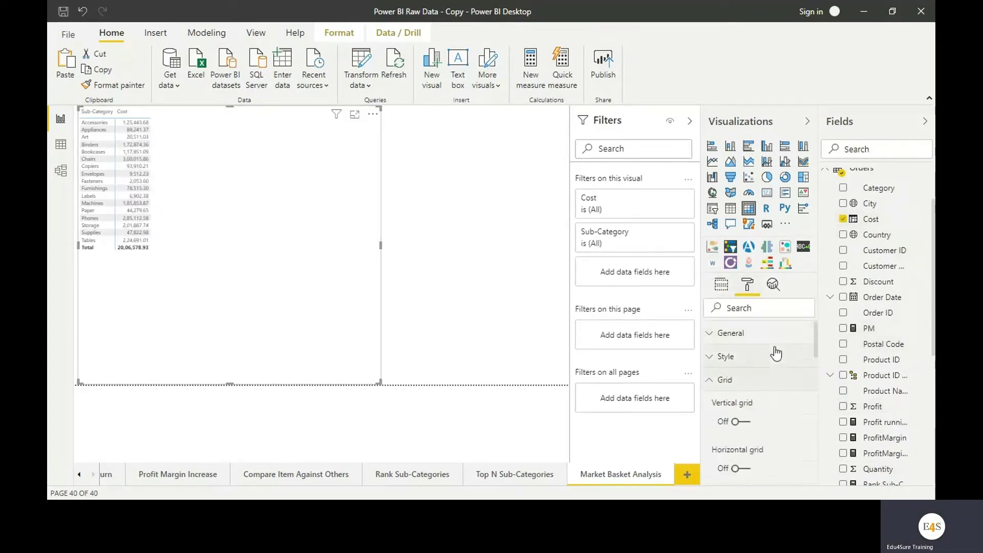
pyautogui.scroll(-5, 759, 362)
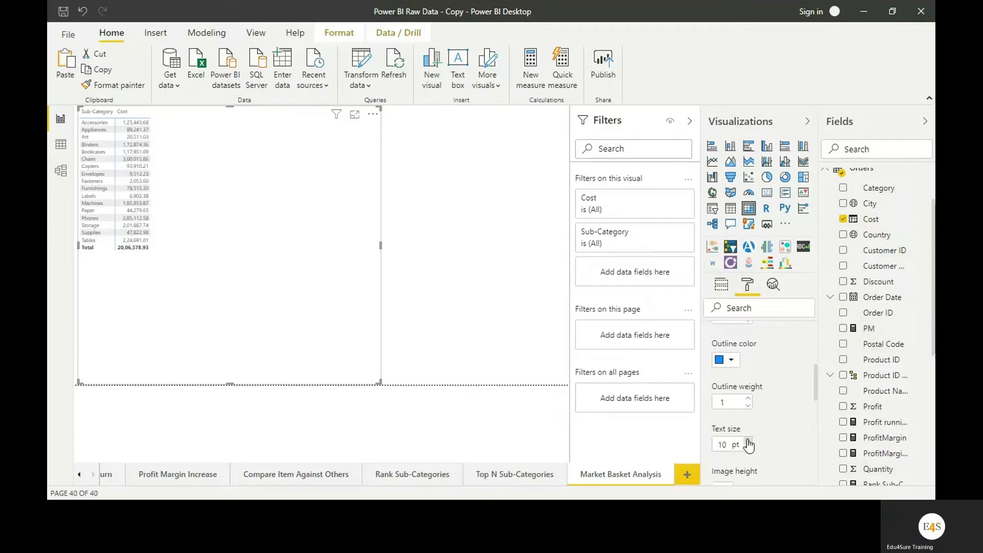
pyautogui.click(748, 441)
pyautogui.click(748, 441)
pyautogui.click(748, 441)
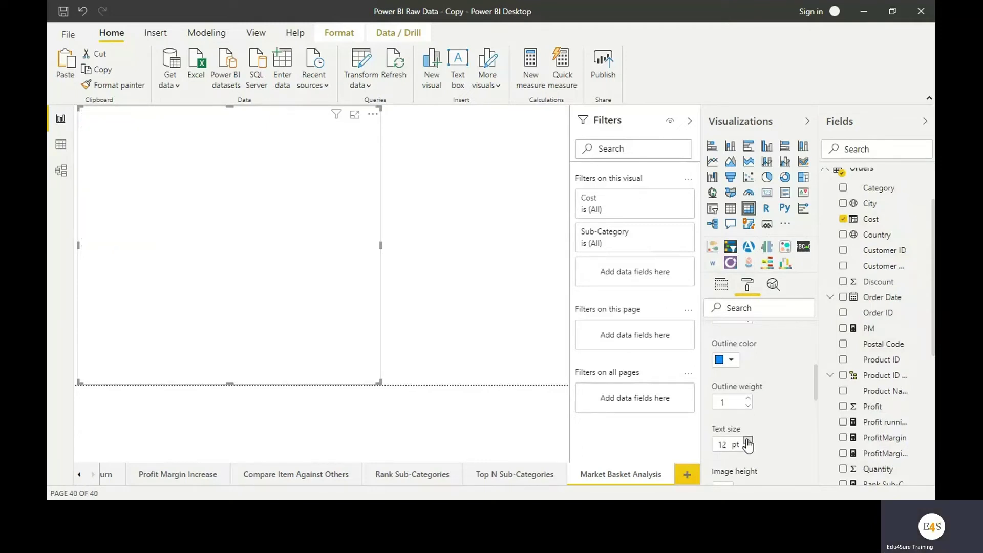
pyautogui.click(748, 441)
pyautogui.click(748, 441)
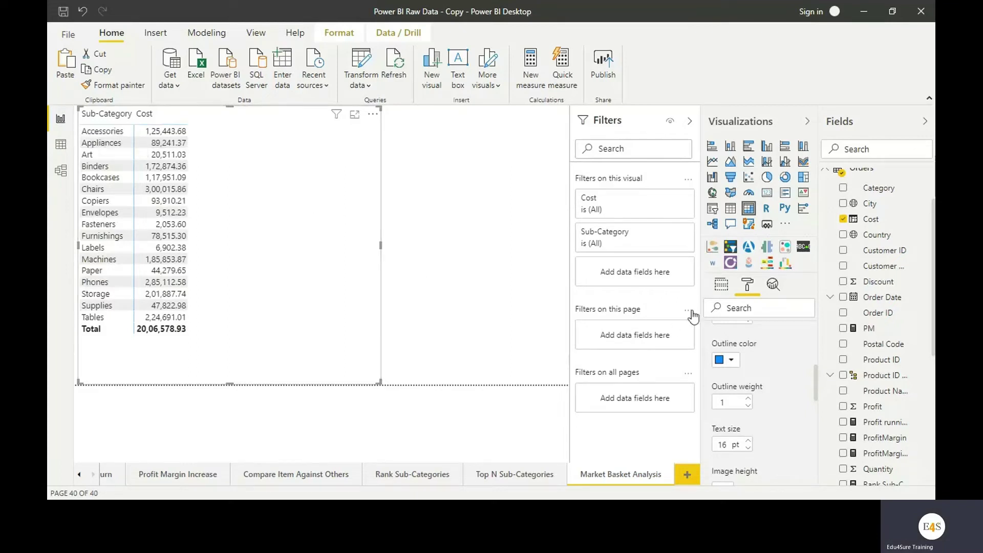
# Open the Cost value field's options in the matrix field wells, then close them unchanged
pyautogui.click(720, 285)
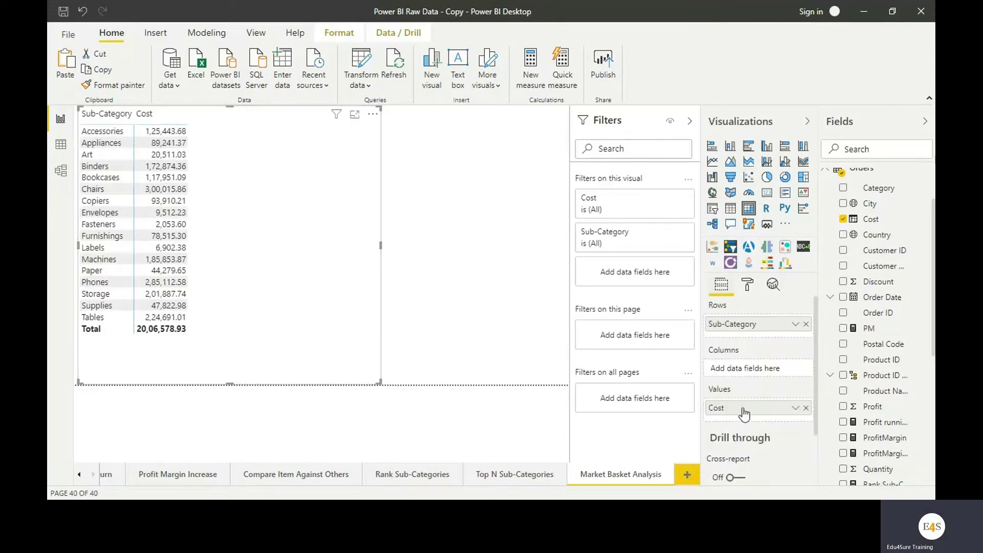
pyautogui.rightClick(745, 409)
pyautogui.click(163, 285)
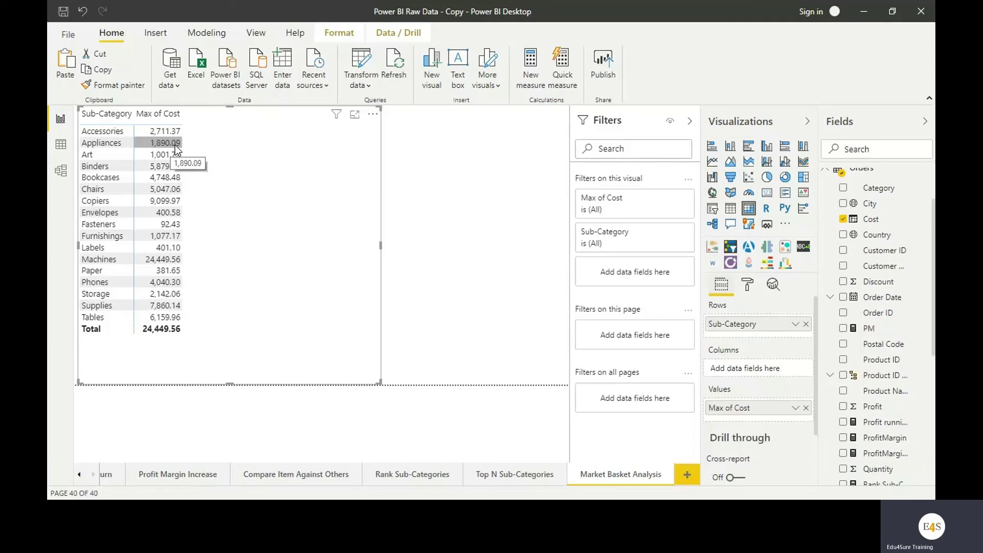
pyautogui.rightClick(756, 410)
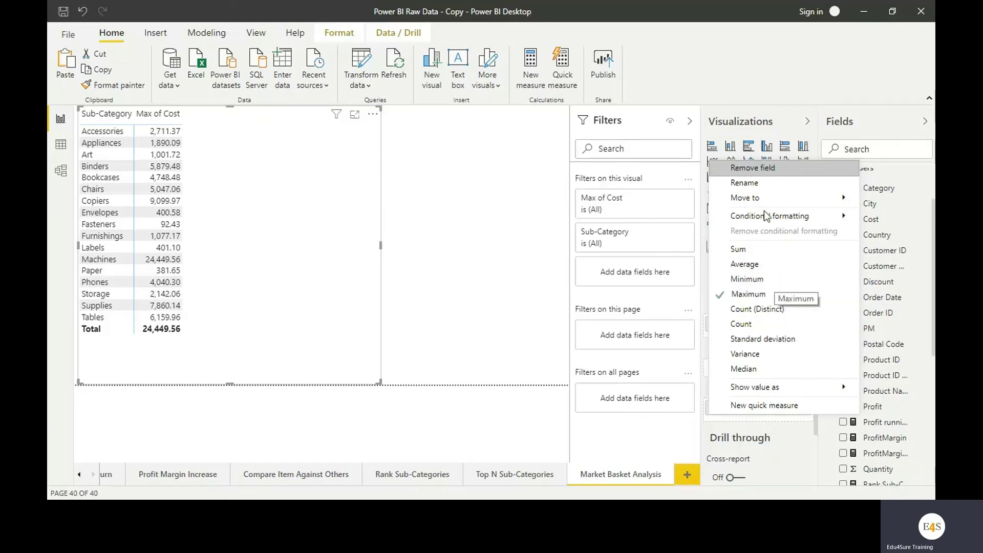
pyautogui.click(487, 251)
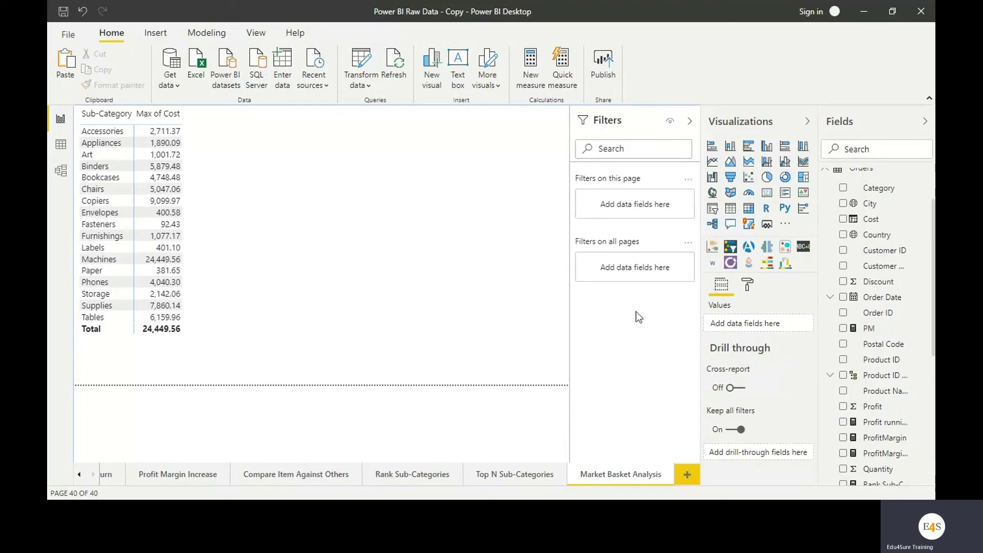
pyautogui.click(228, 214)
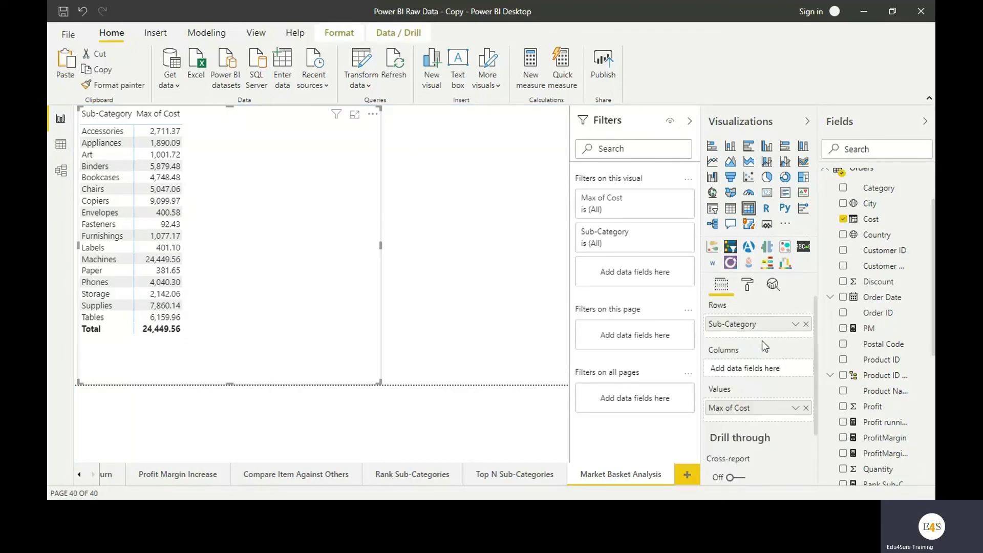